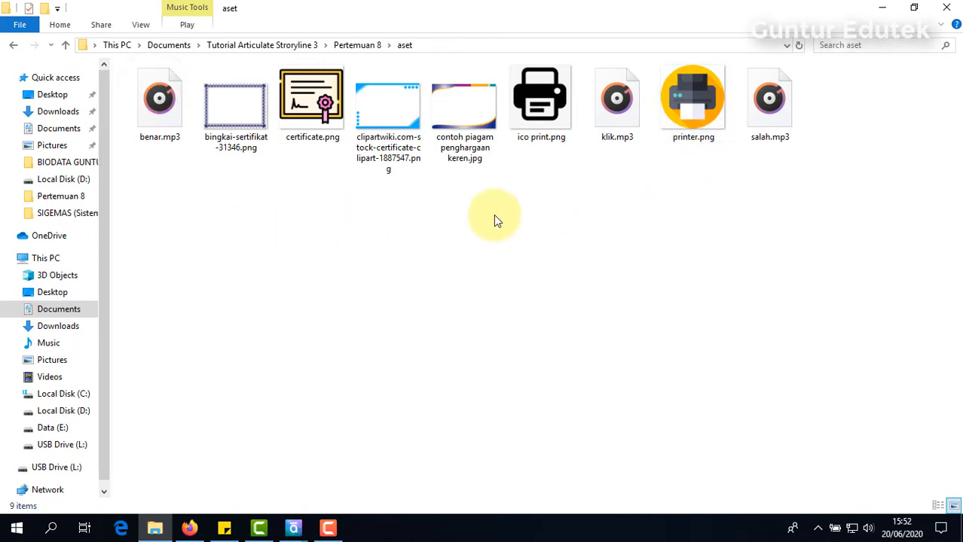
Insert Hasil kuis.png from the aset ico folder onto the Results Slide, just before the Hasil Quiz title
left_click(13, 45)
left_click(13, 46)
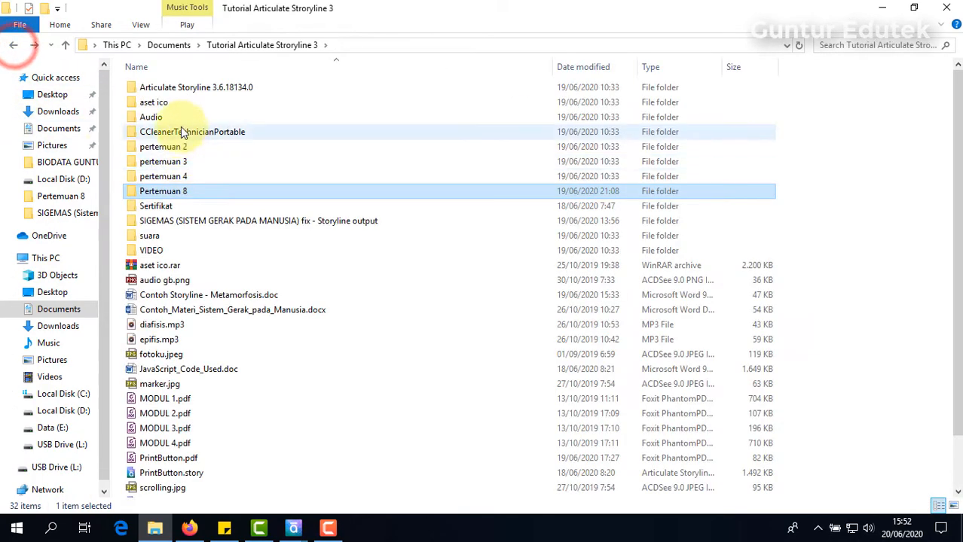
double_click(162, 98)
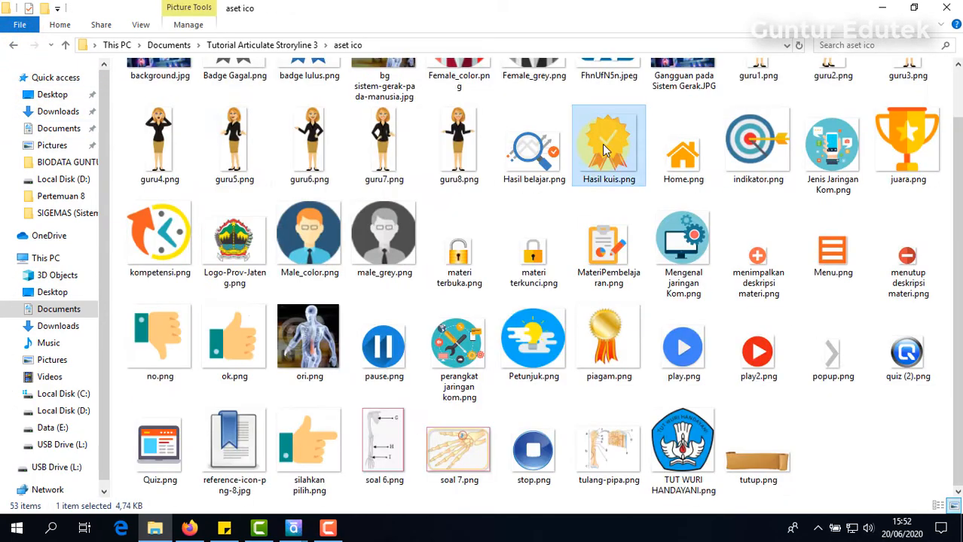
left_click_drag(602, 144, 374, 166)
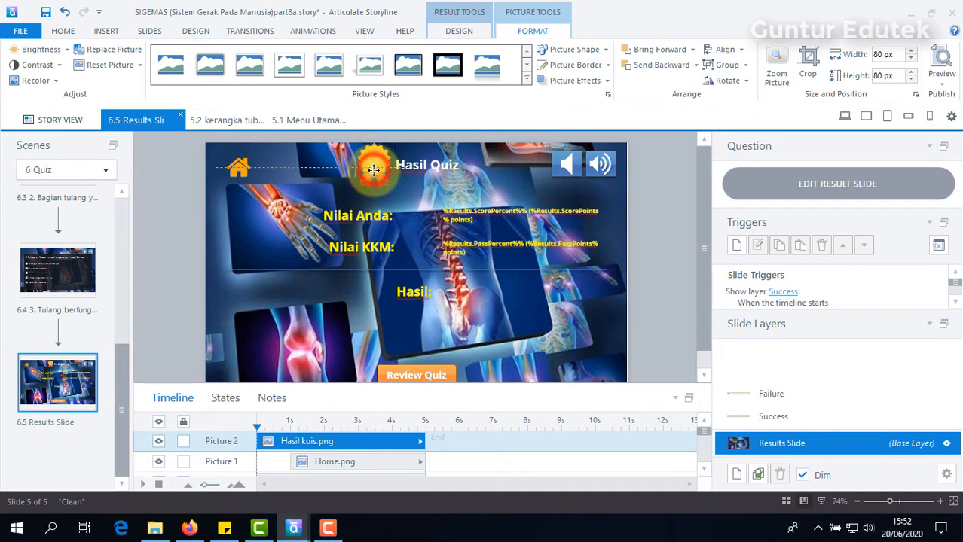
left_click(664, 189)
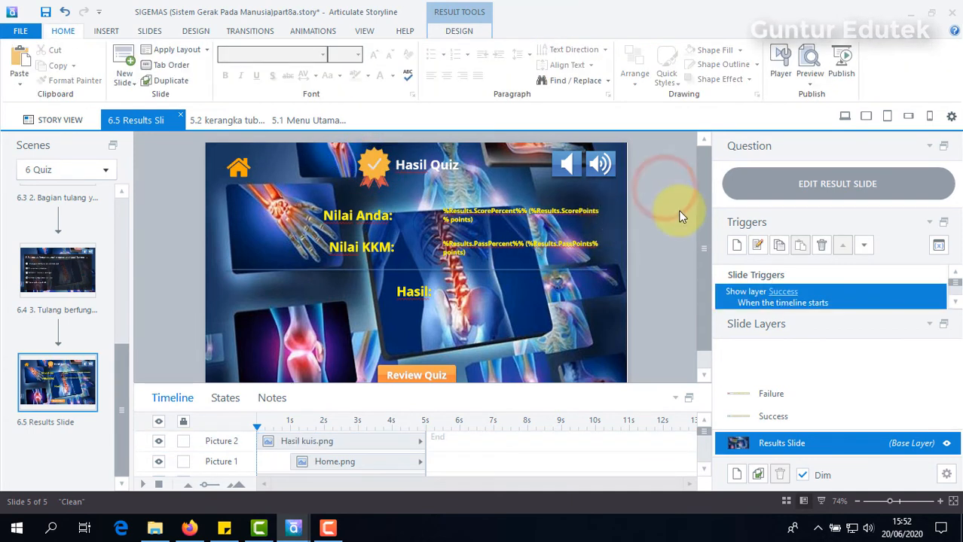
scroll(674, 216, "down", 1)
scroll(673, 219, "up", 1)
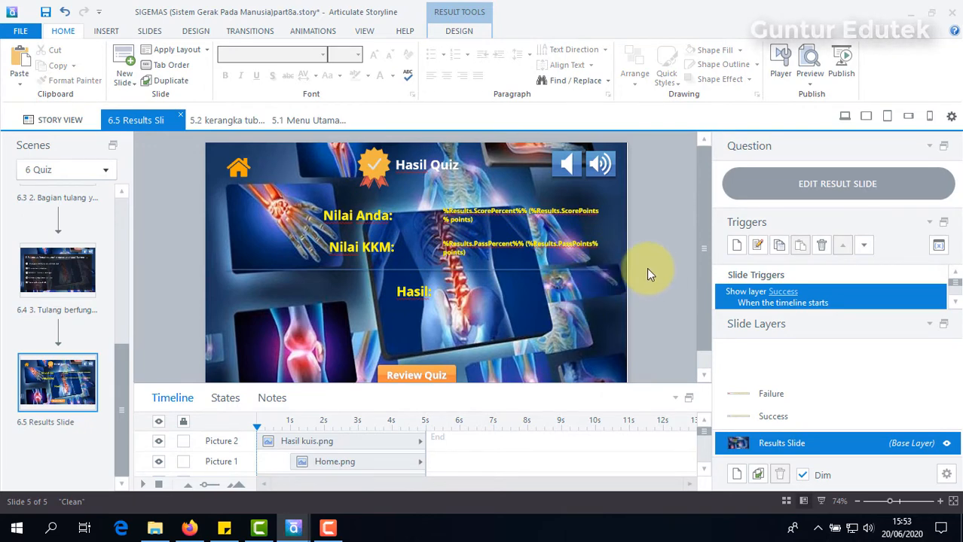
Inspect the Correct feedback layer of the question 3 slide, then return to its base layer
left_click(57, 270)
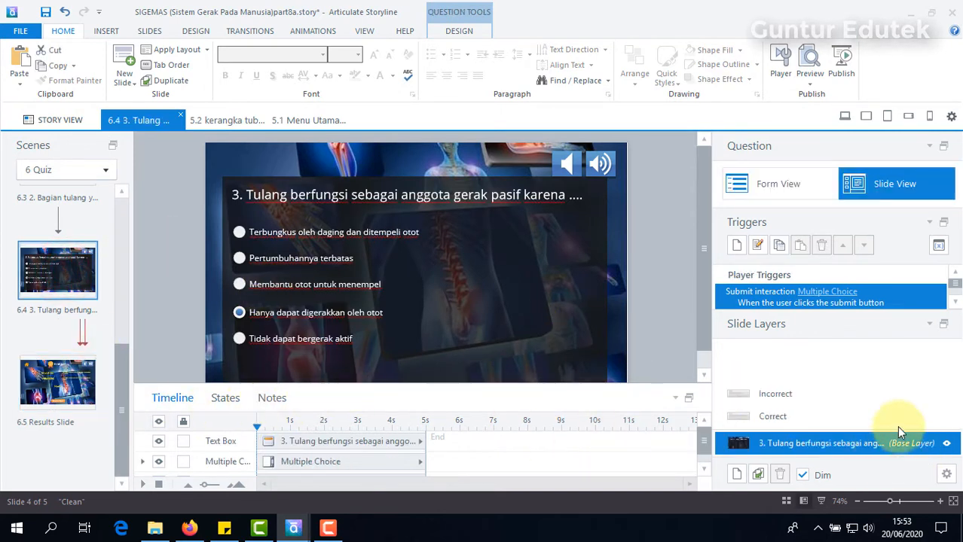
left_click(825, 419)
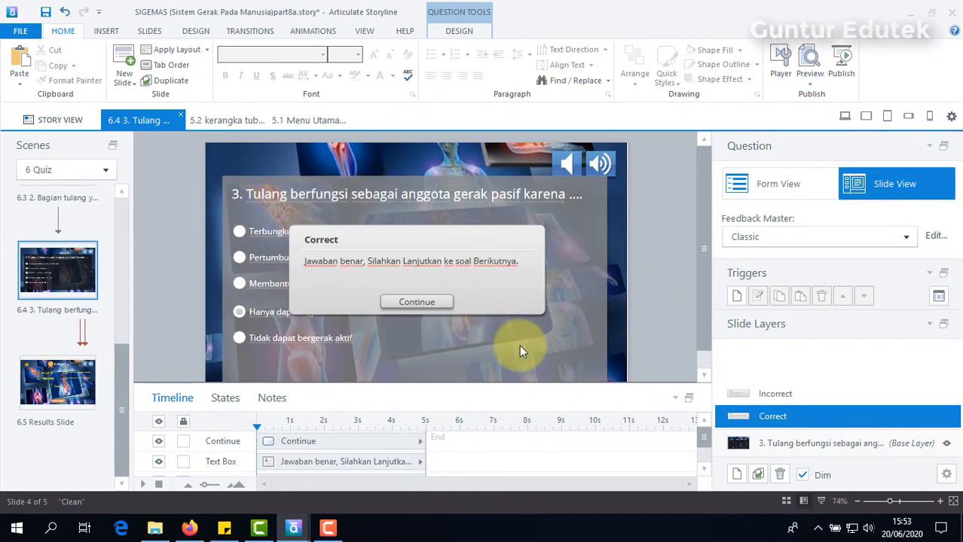
left_click(770, 449)
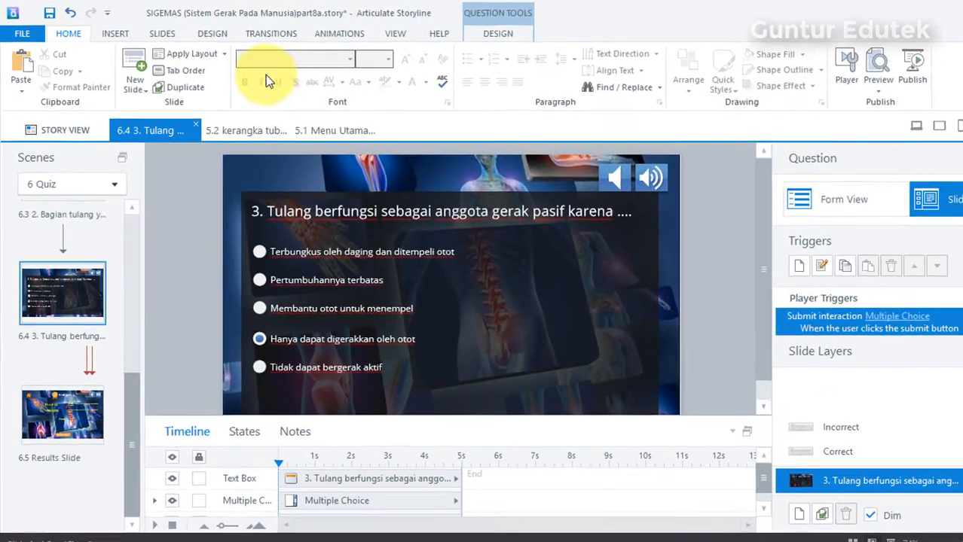
Open the Feedback Master view and select the Classic master slide
left_click(395, 33)
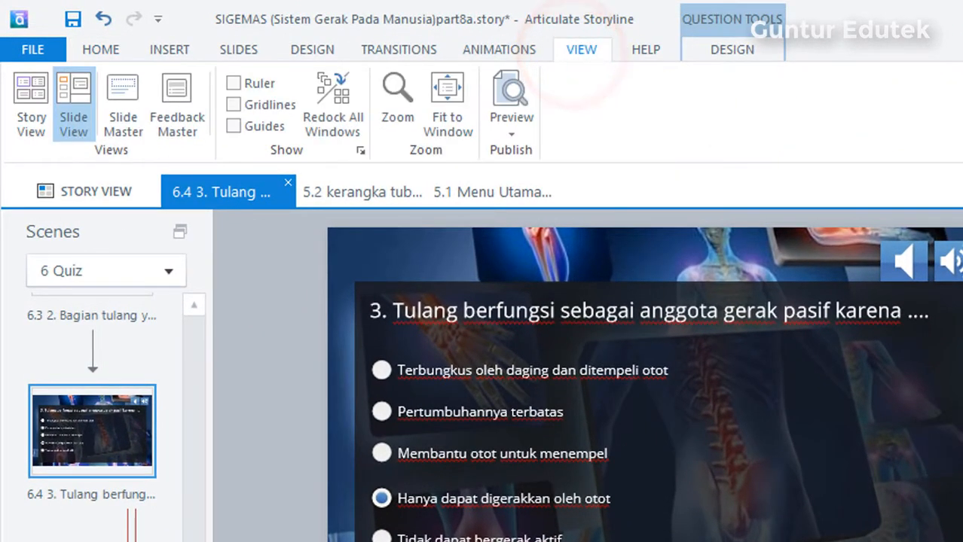
left_click(178, 123)
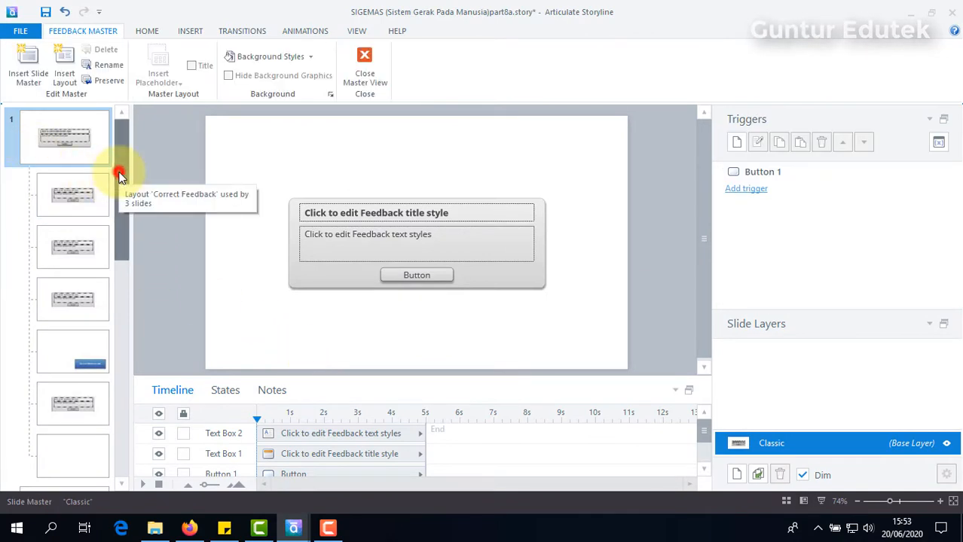
left_click_drag(120, 173, 120, 111)
left_click(84, 230)
left_click(38, 131)
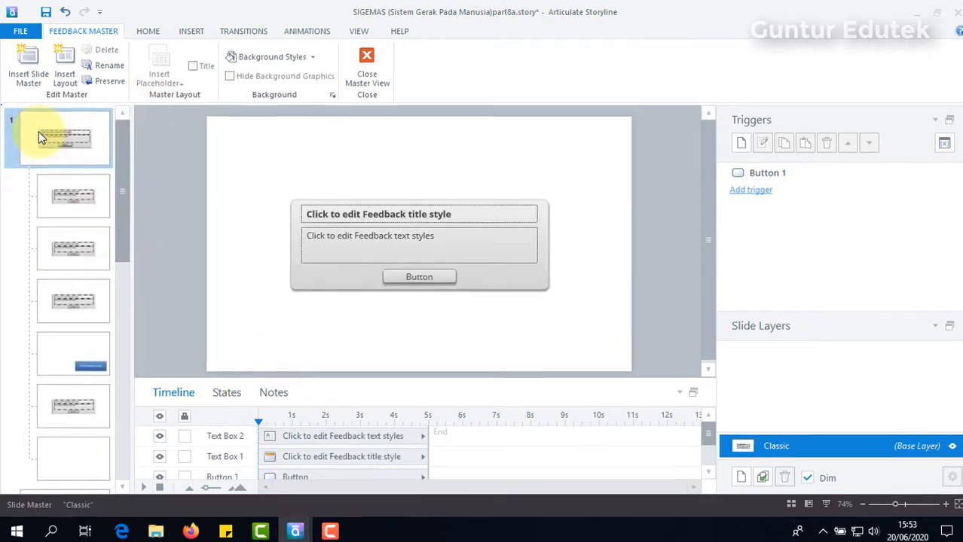
right_click(38, 131)
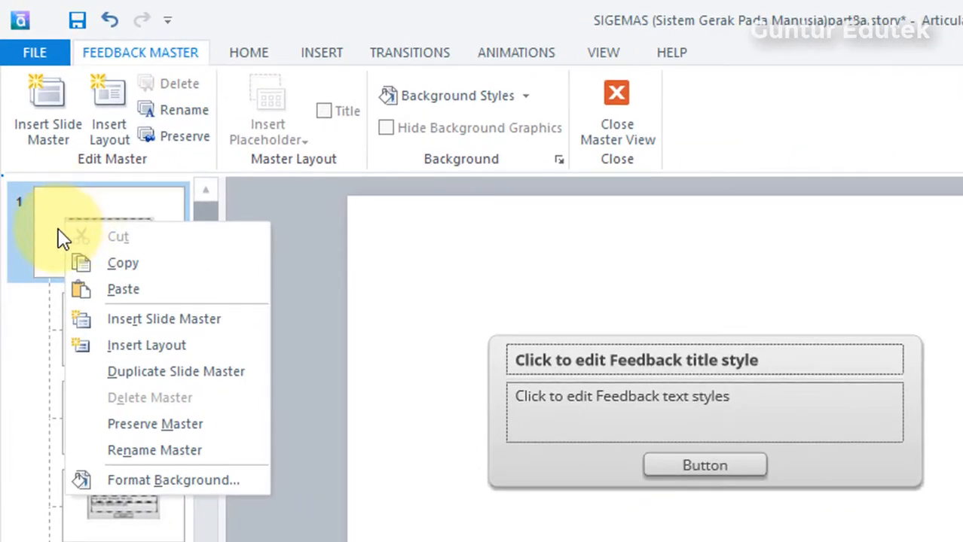
left_click(101, 451)
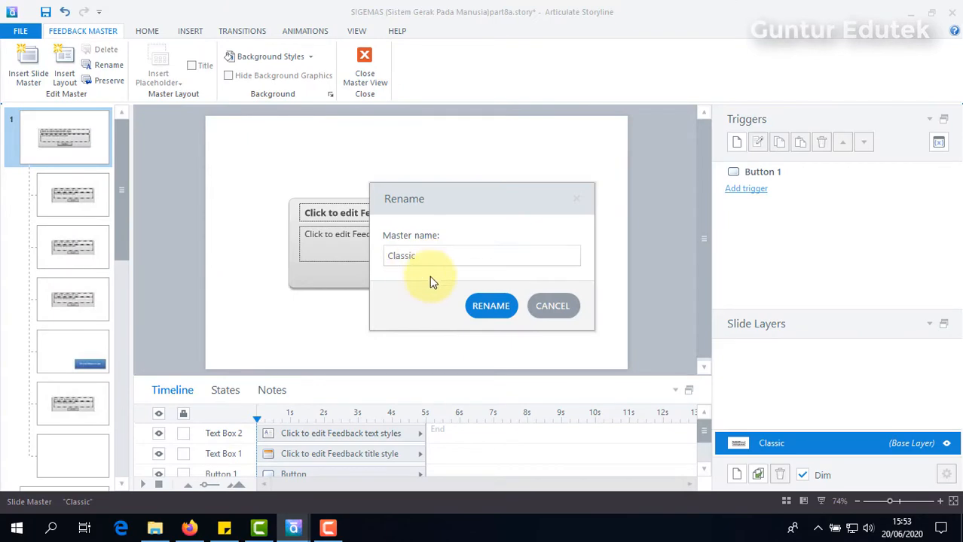
left_click(569, 310)
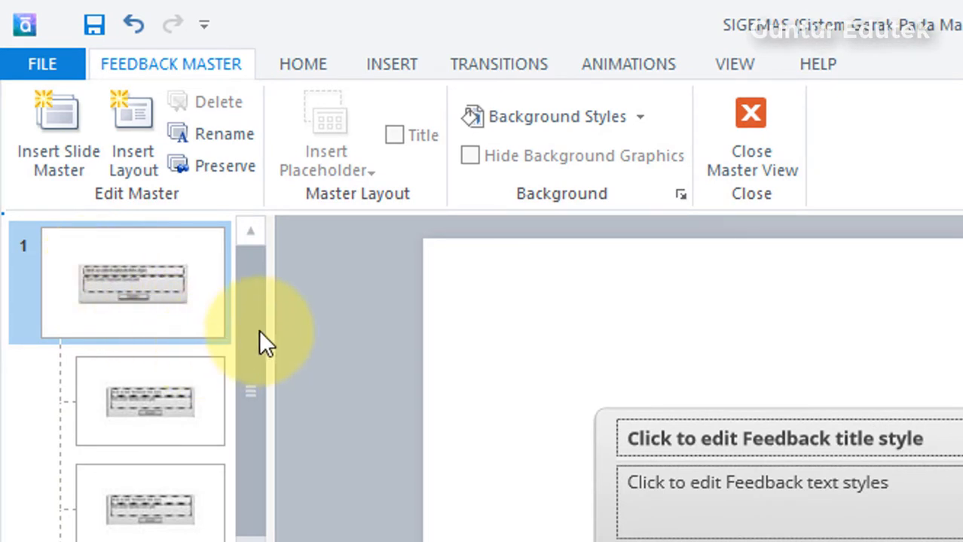
Insert a new slide master among the feedback masters, starting from the Classic master
left_click_drag(260, 333, 129, 263)
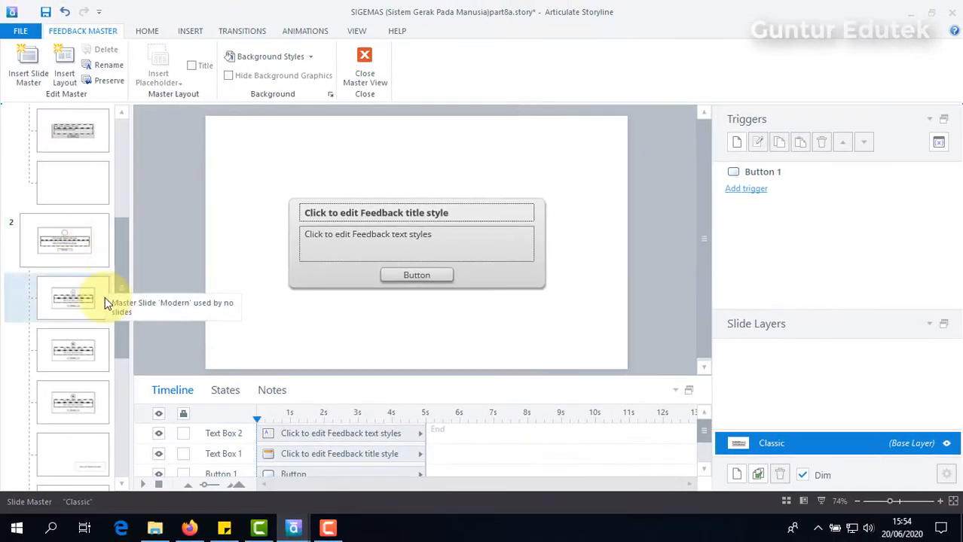
left_click_drag(146, 342, 162, 169)
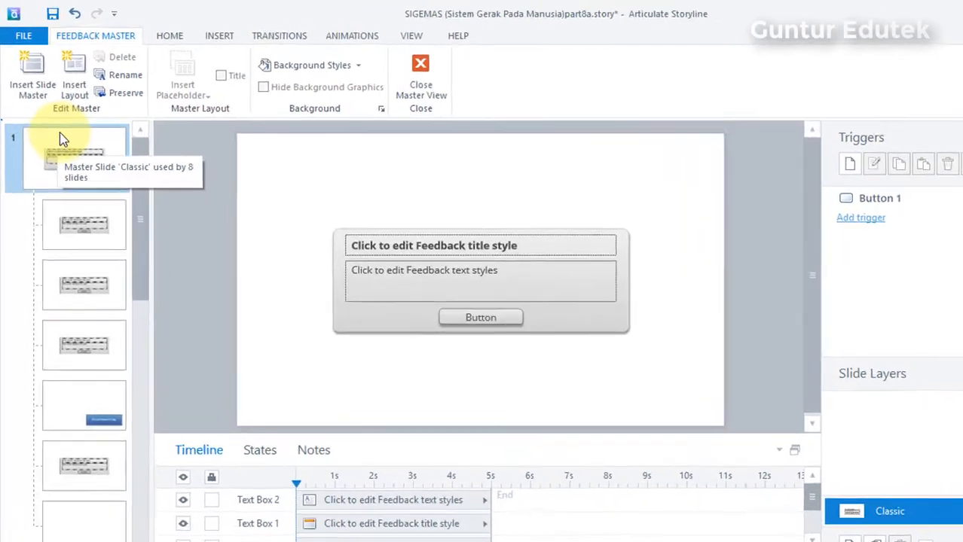
right_click(52, 119)
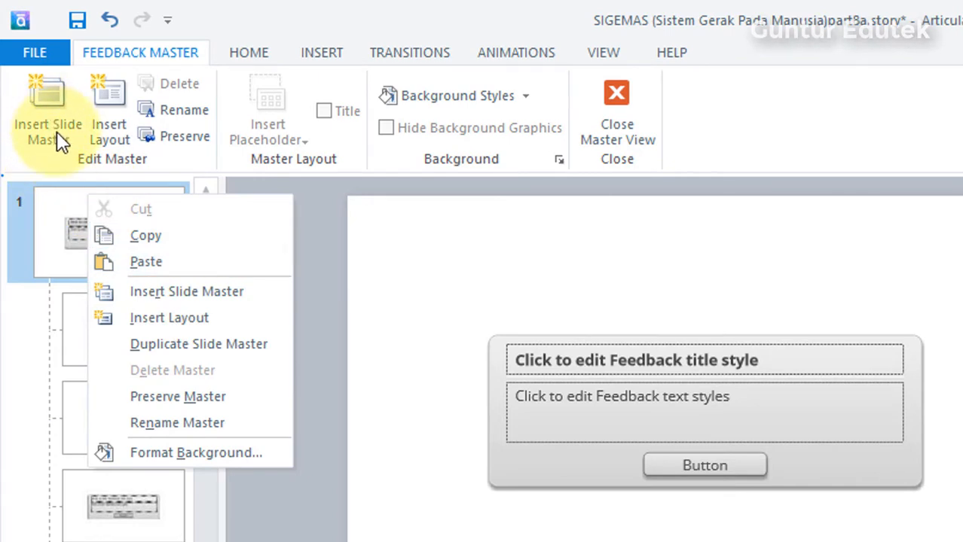
left_click(153, 291)
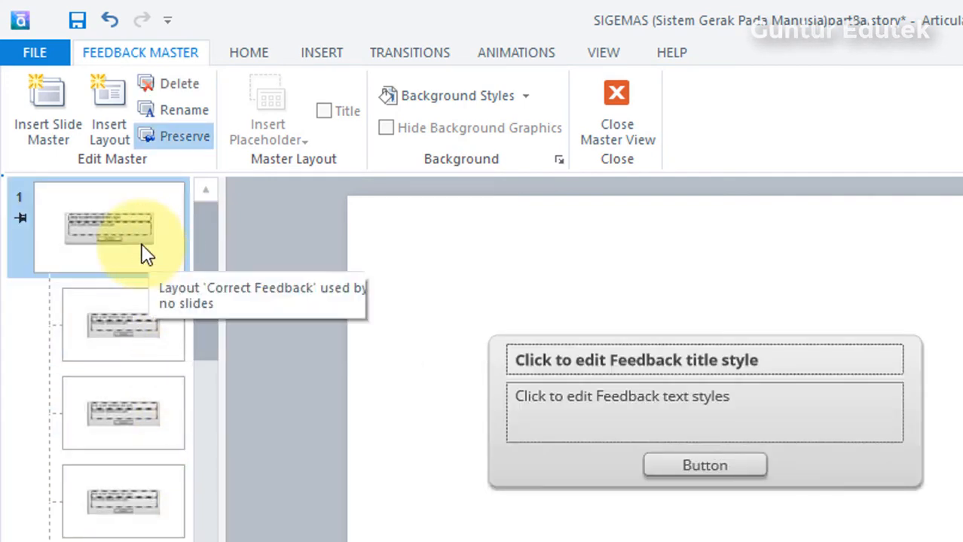
Rename the newly inserted feedback master as Quiz
right_click(66, 235)
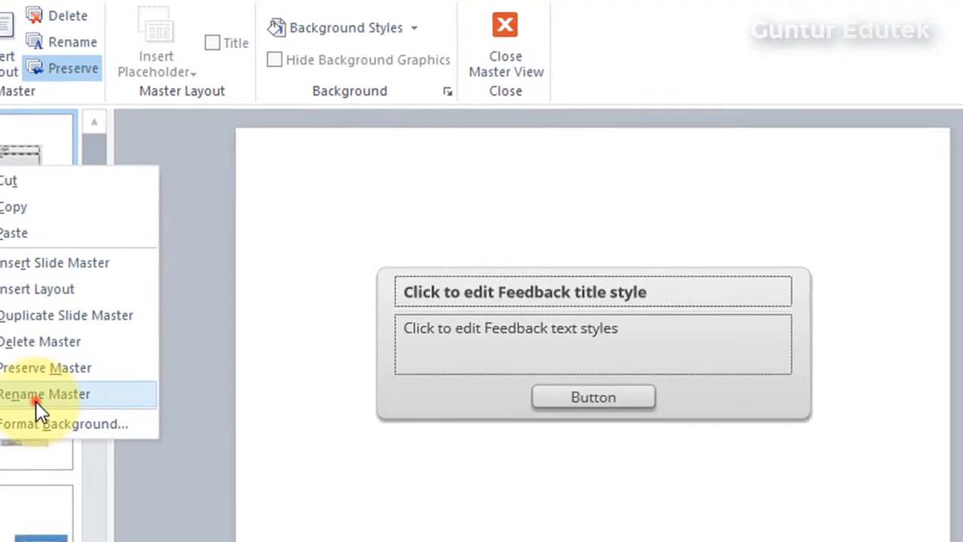
left_click(149, 471)
left_click_drag(532, 252, 144, 252)
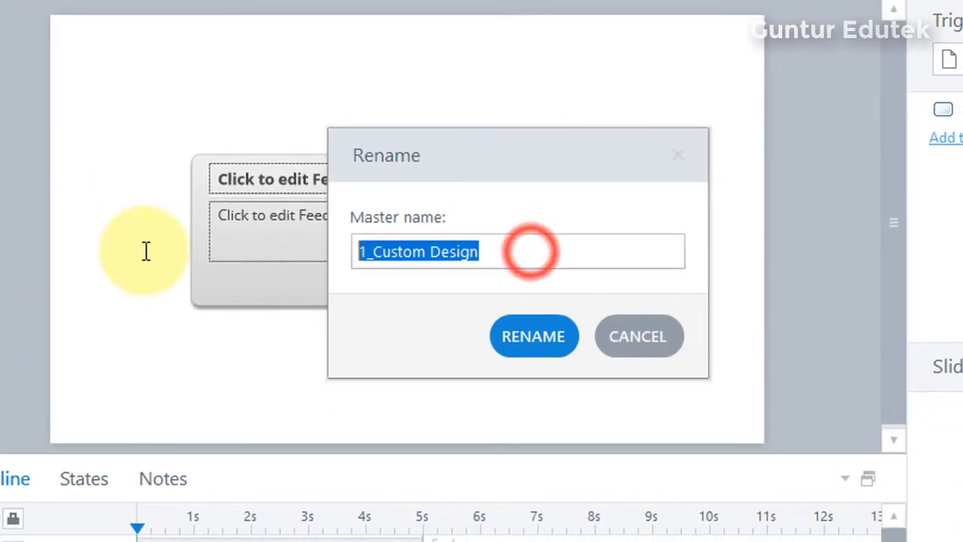
type("Quiz")
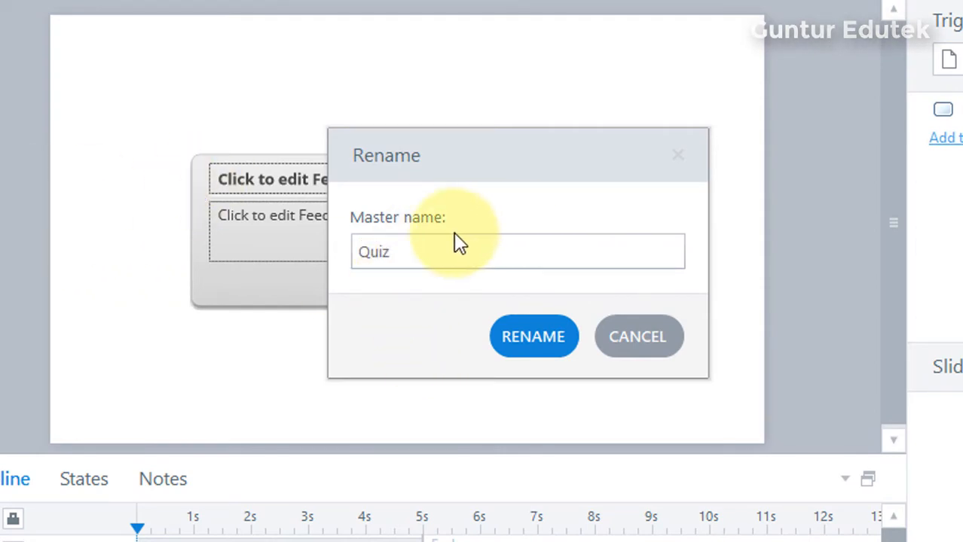
left_click(534, 338)
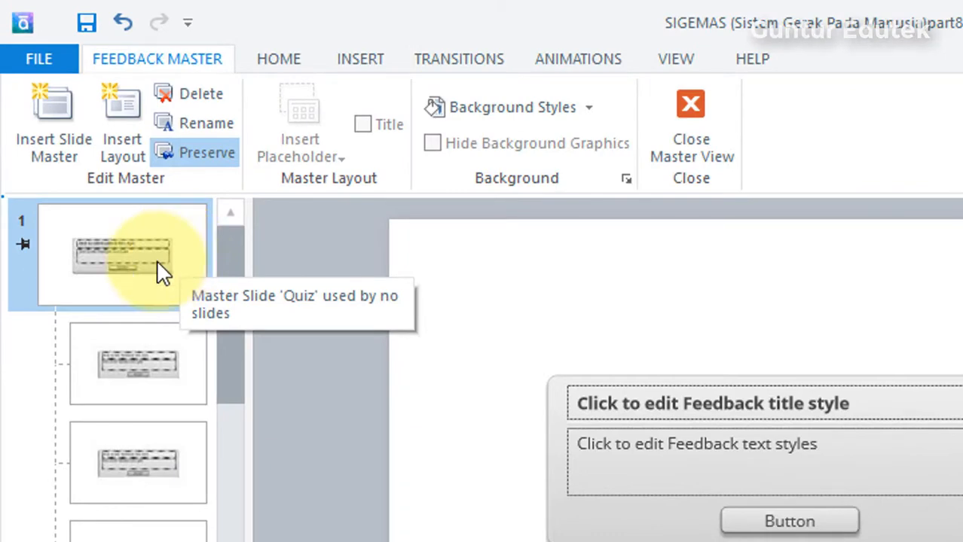
Apply an orange filled shape style to the feedback box's background rectangle on the Quiz master
left_click(478, 383)
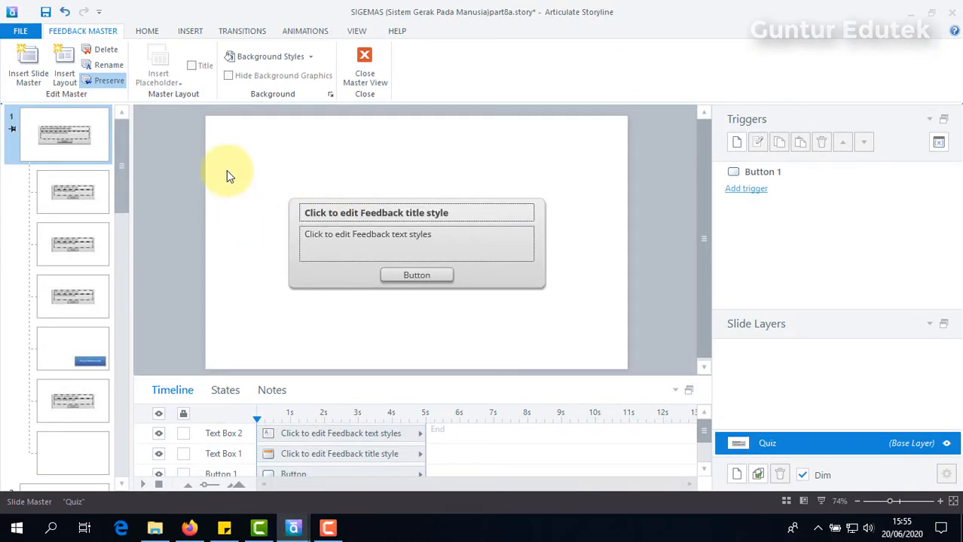
left_click(510, 273)
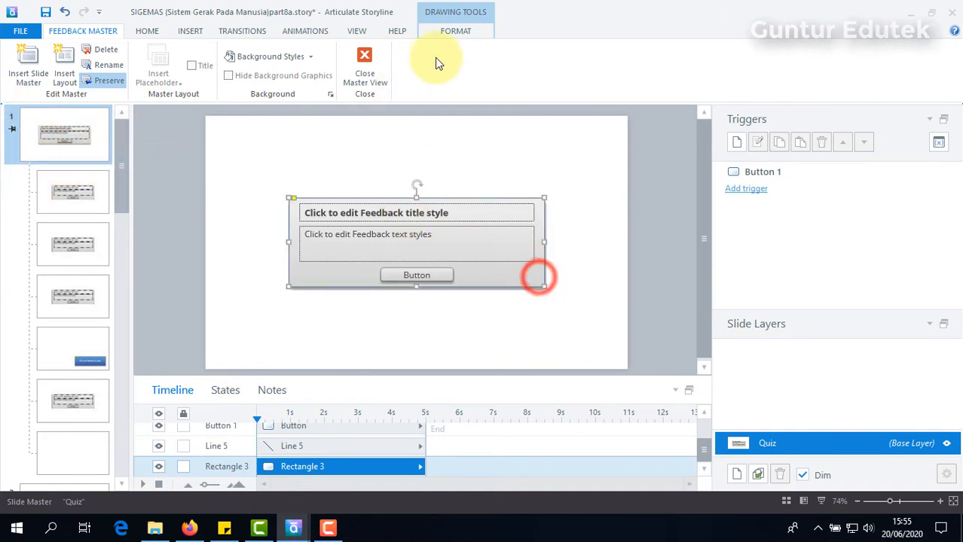
left_click(475, 23)
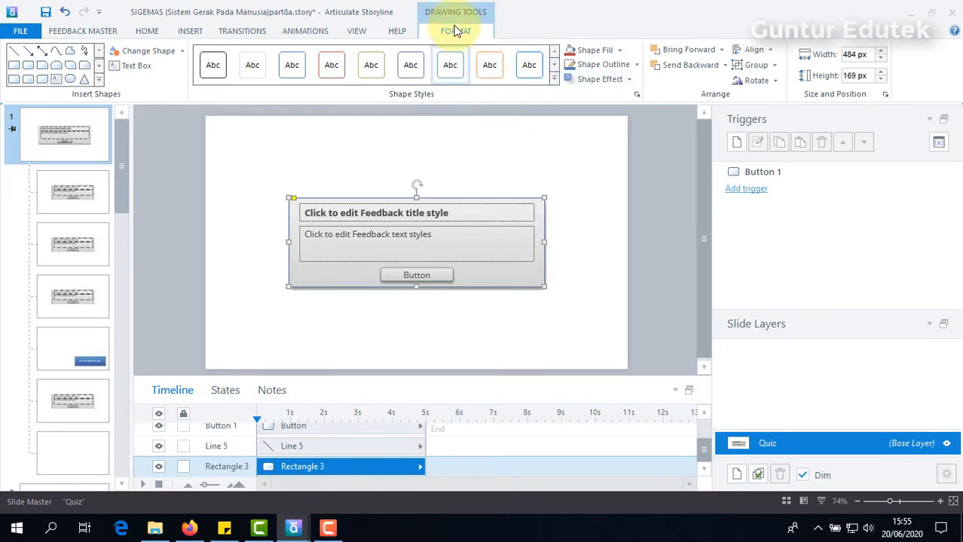
left_click(555, 78)
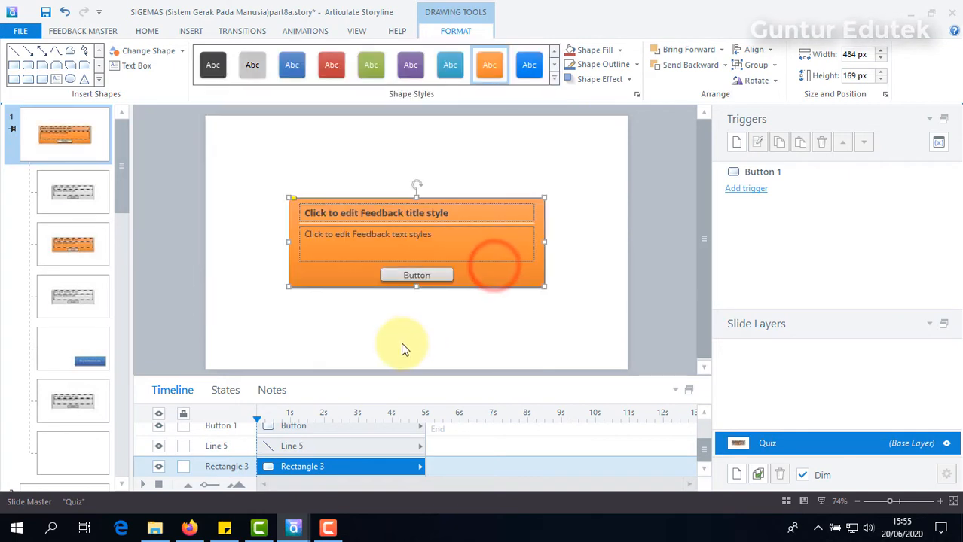
left_click(280, 183)
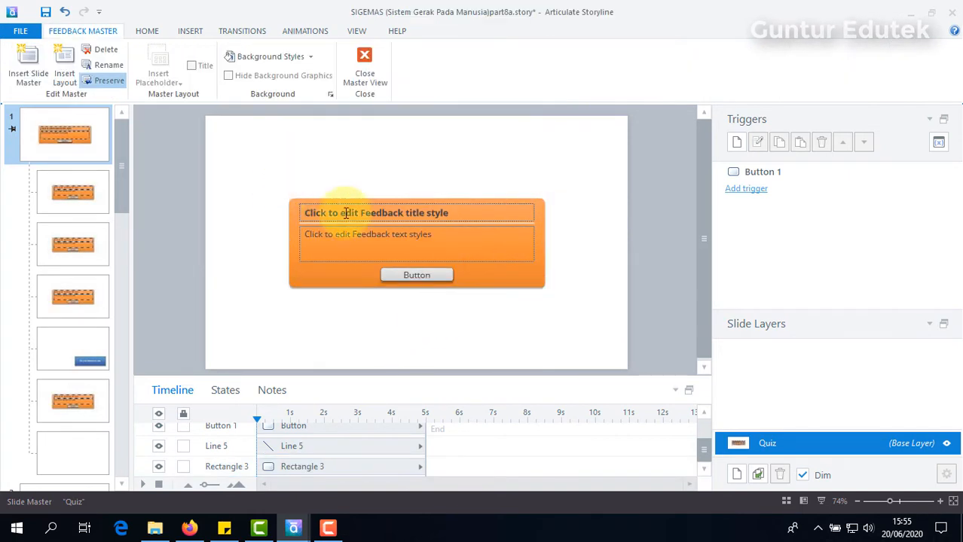